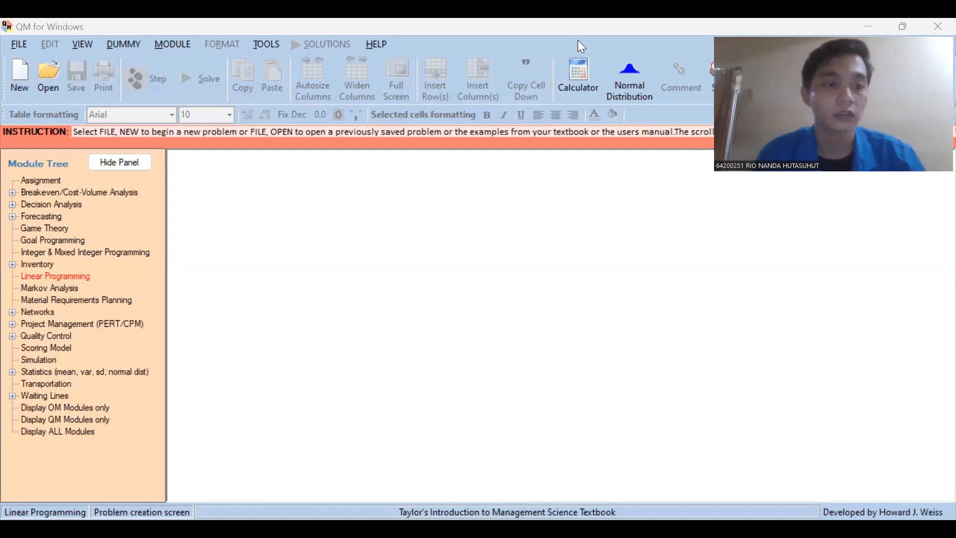
- Start a new Linear Programming data set and title it PT LUQINA TEKSTIL
left_click(45, 276)
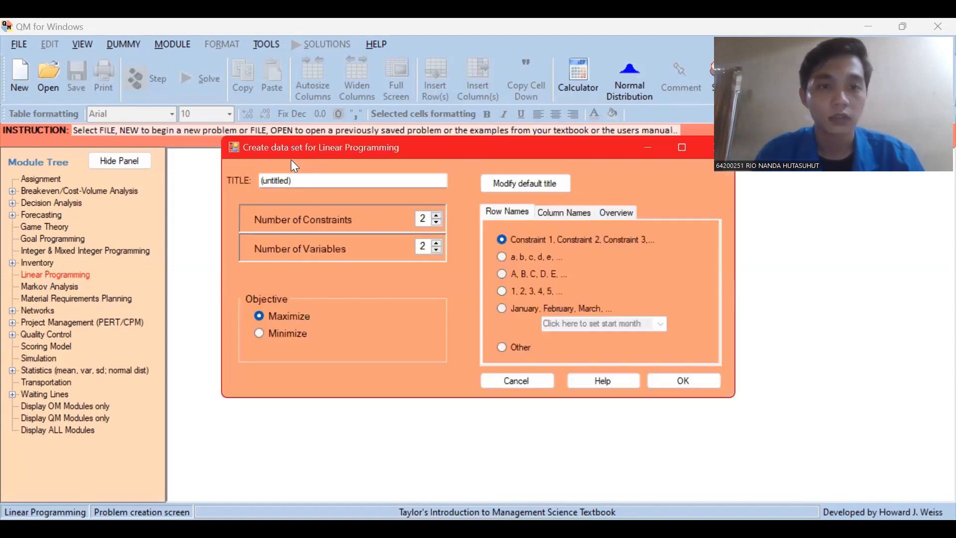
left_click(301, 183)
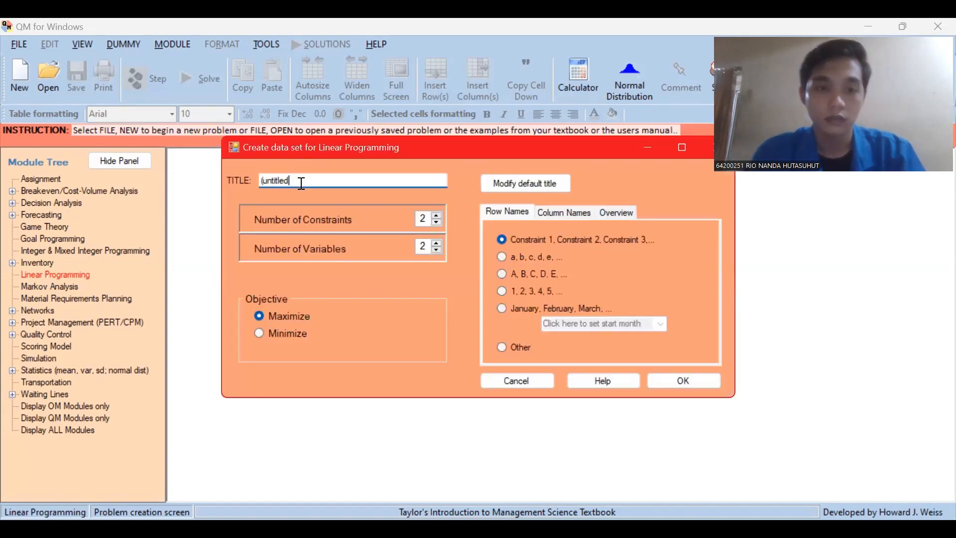
key("BackSpace")
key("BackSpace")
key("BackSpace")
key("BackSpace")
key("BackSpace")
key("BackSpace")
key("BackSpace")
key("BackSpace")
key("BackSpace")
key("BackSpace")
type("PT")
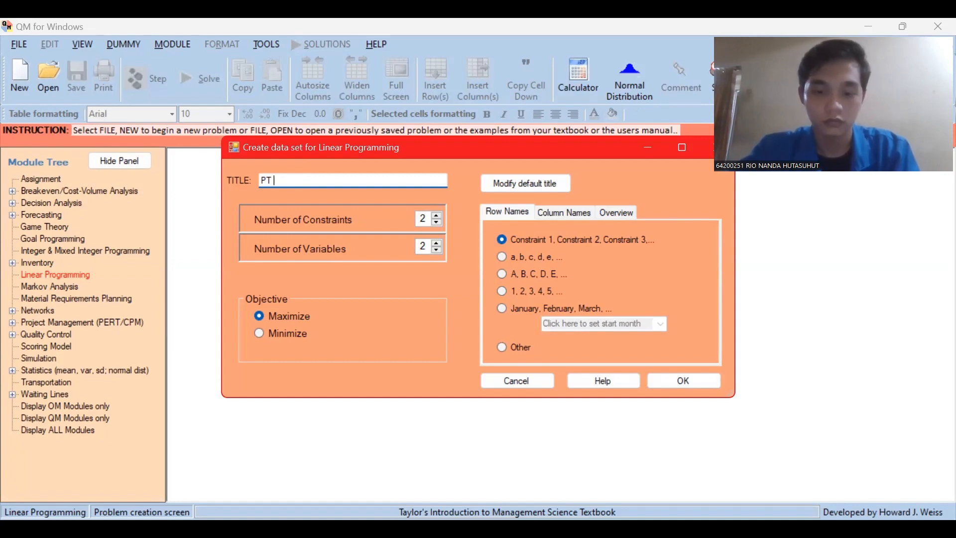
type(" LUQ")
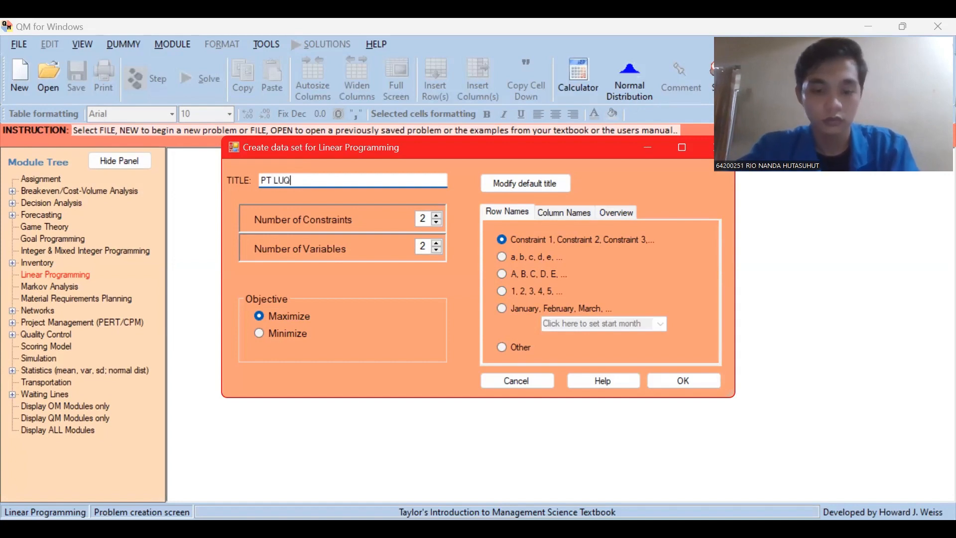
type("INA TEKSTIL")
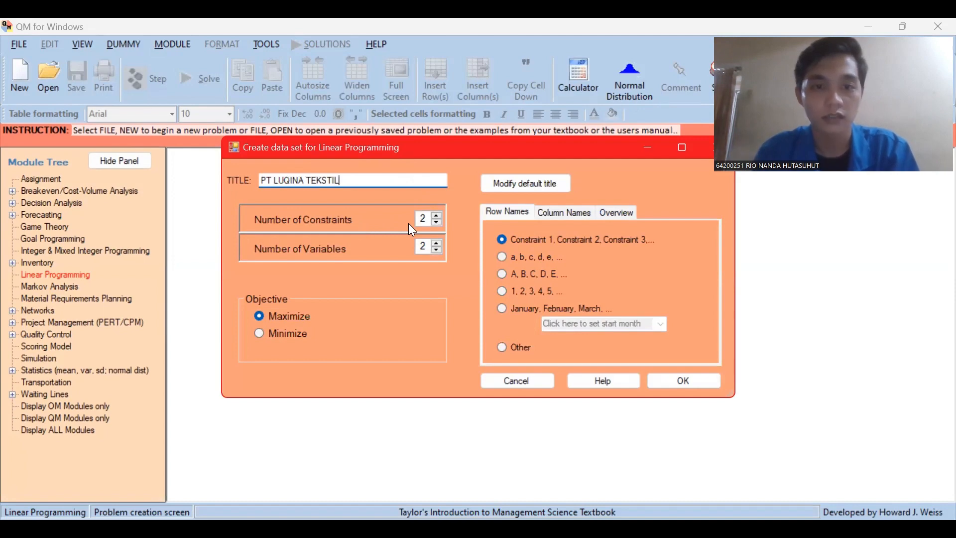
- Set the number of constraints to 3, name the rows A, B, C, D, E, ..., and create the data set
left_click(437, 219)
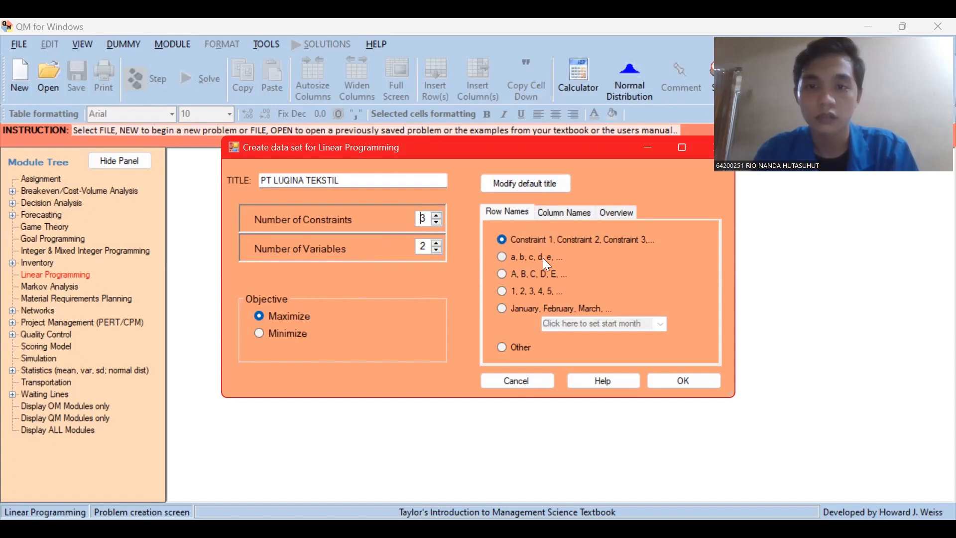
left_click(503, 275)
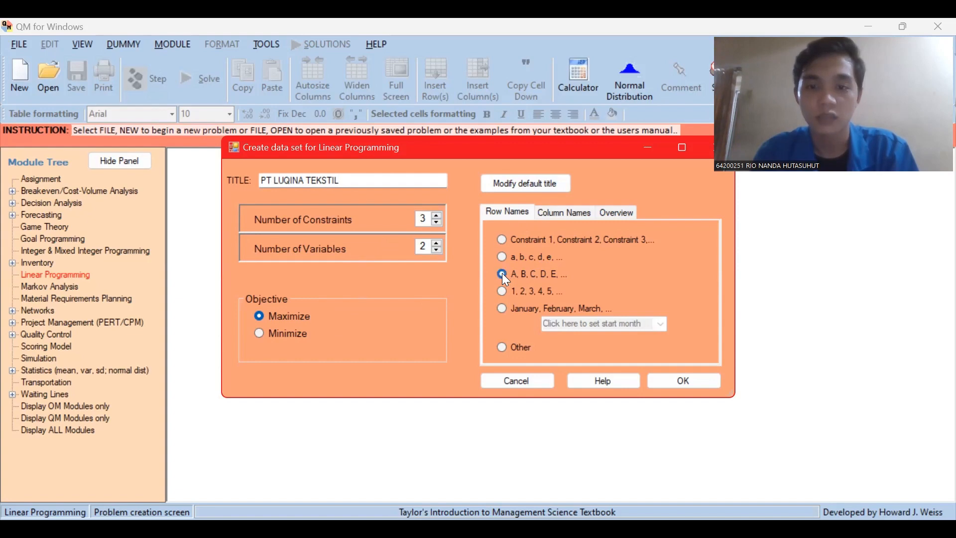
left_click(665, 377)
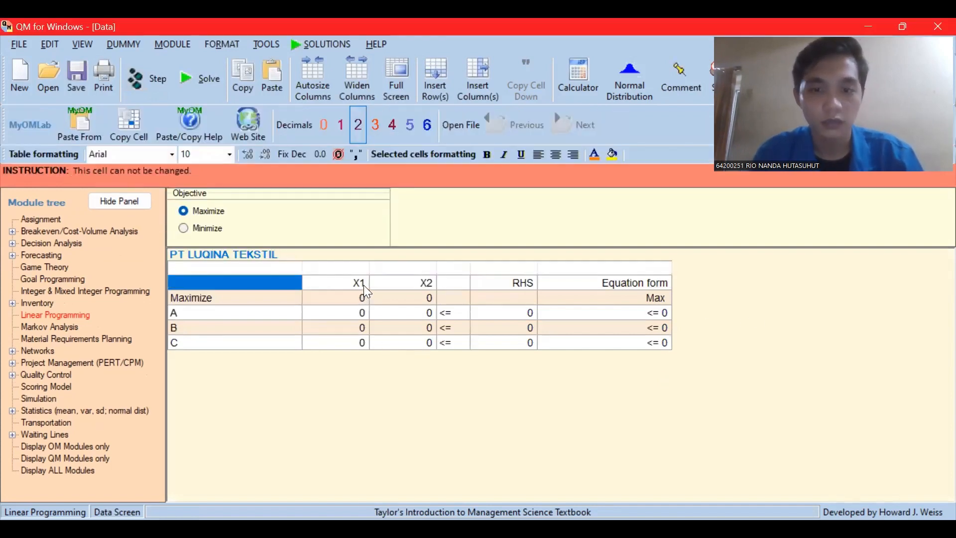
- Enter the Maximize objective coefficients: 40 for X1 and 30 for X2
left_click(362, 299)
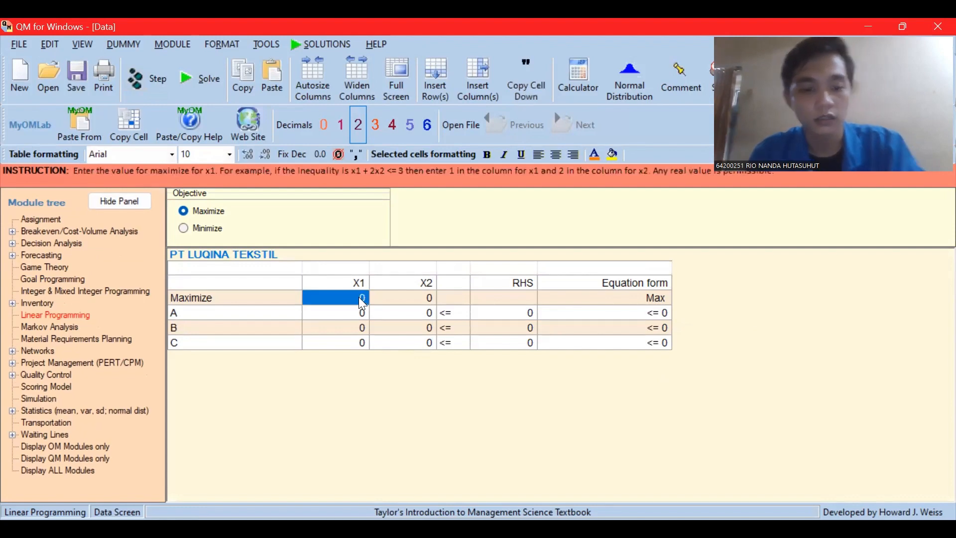
type("40")
key("Return")
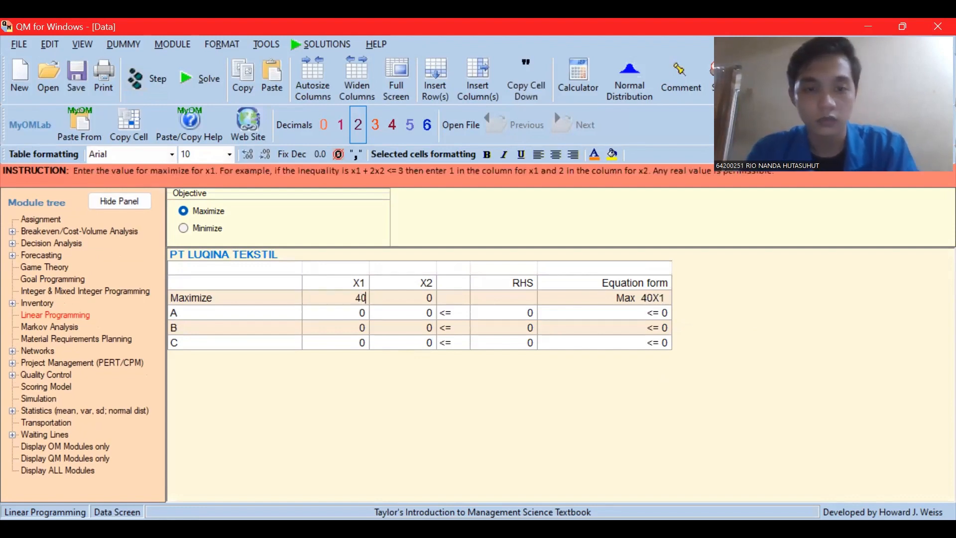
left_click(432, 298)
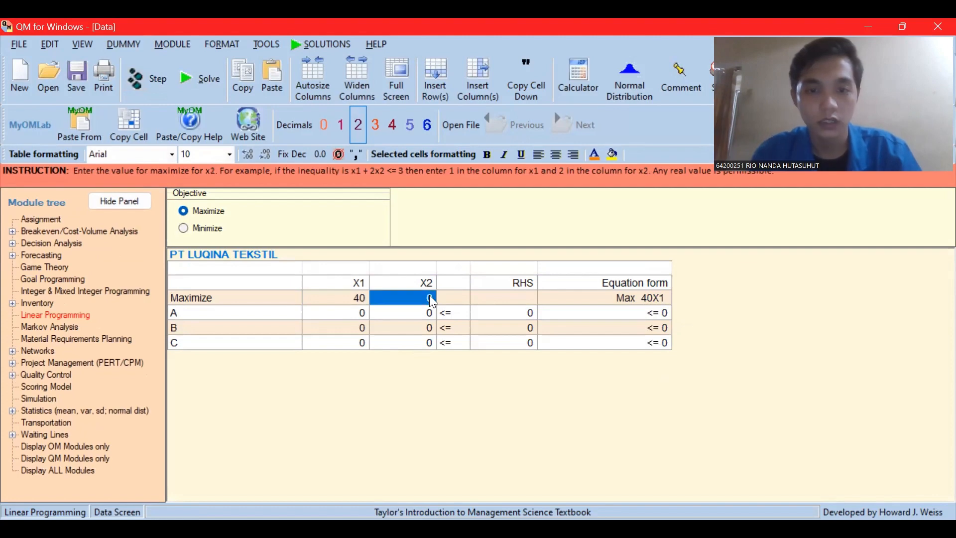
type("30")
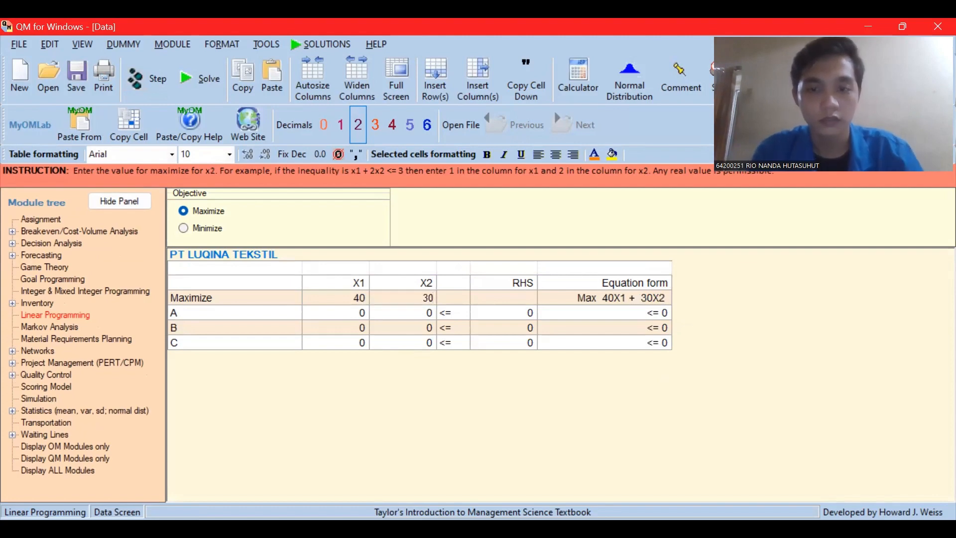
- Fill in constraint A with X1 coefficient 2, X2 coefficient 3 and right-hand side 60
left_click(359, 314)
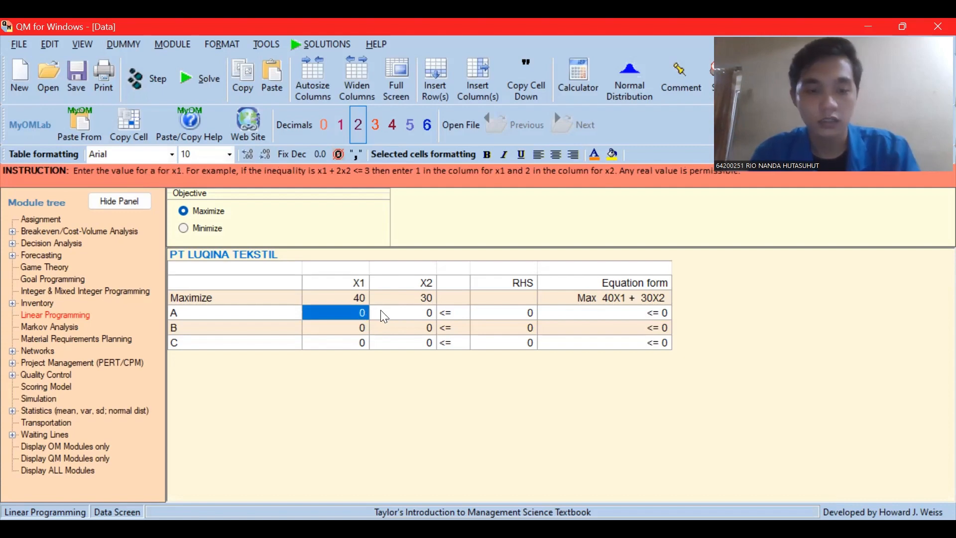
type("2")
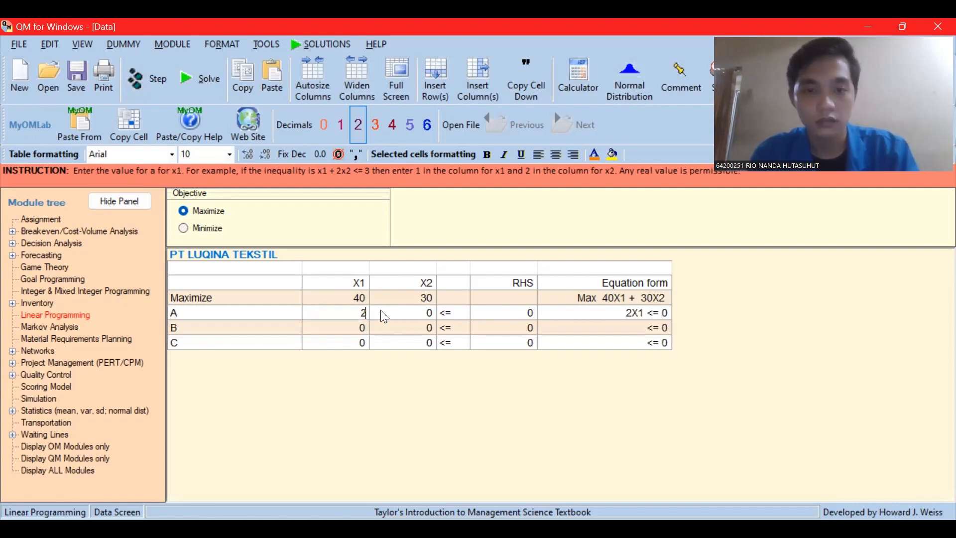
left_click(425, 314)
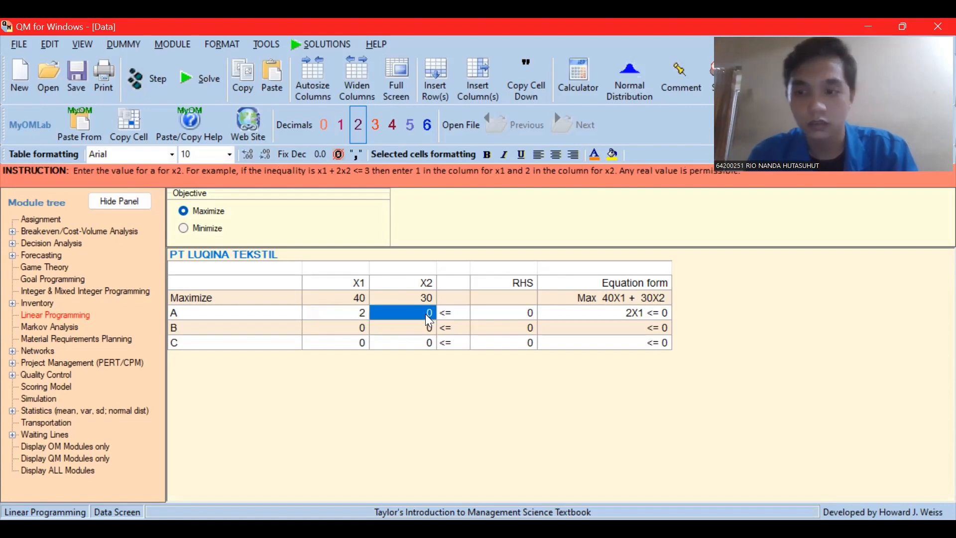
type("3")
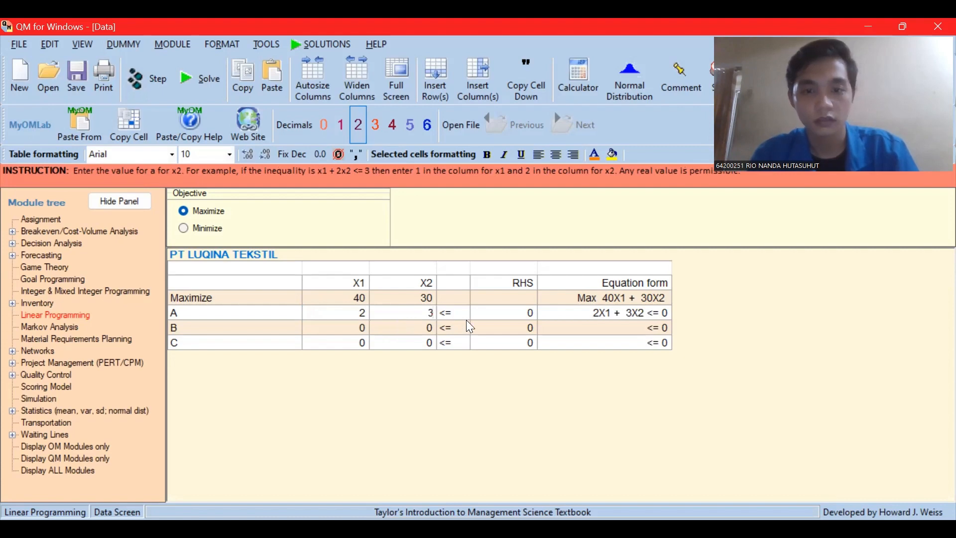
left_click(524, 311)
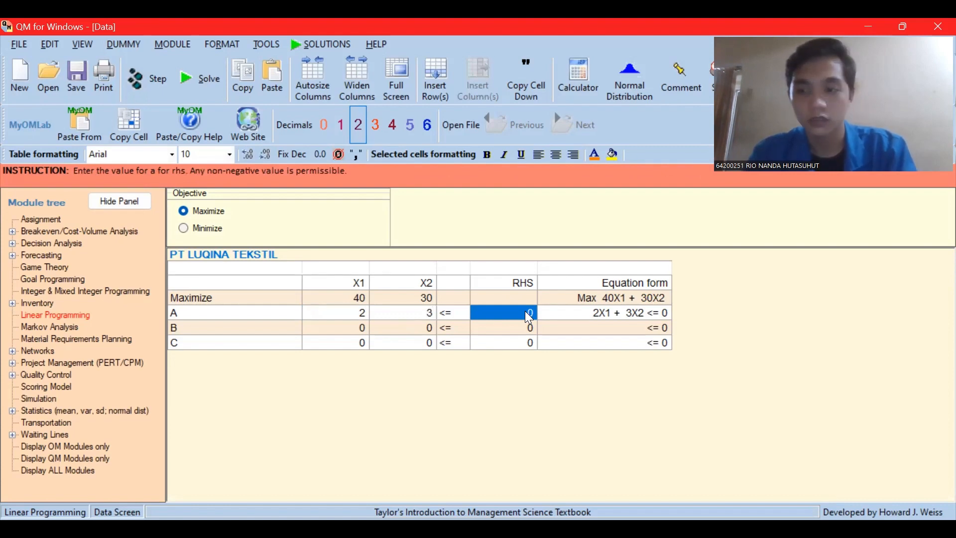
type("60")
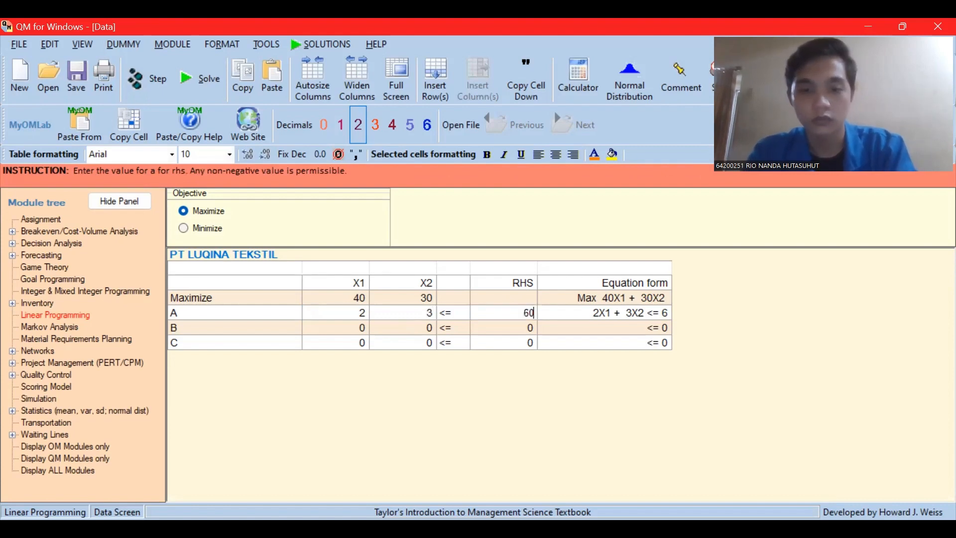
- Fill in constraint B with X2 coefficient 2 and right-hand side 30
left_click(363, 326)
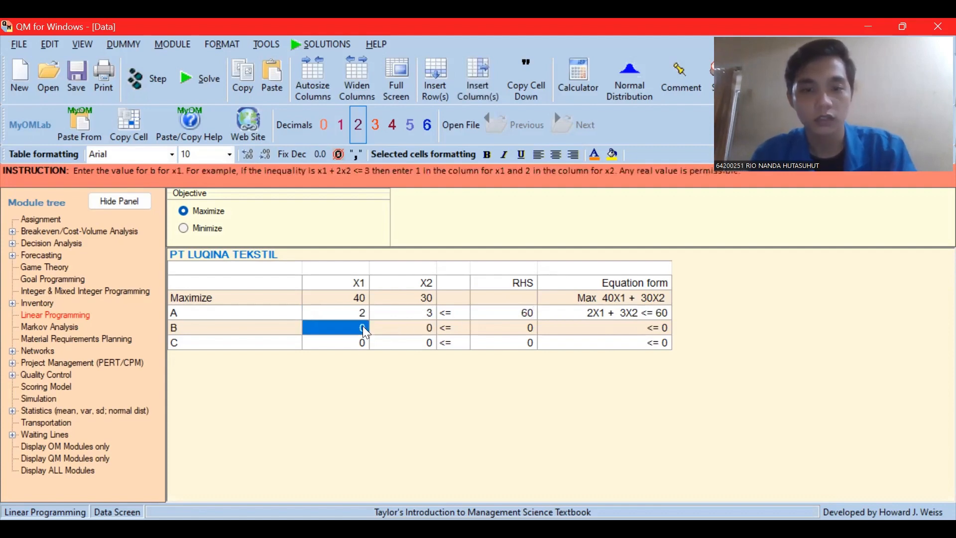
left_click(423, 330)
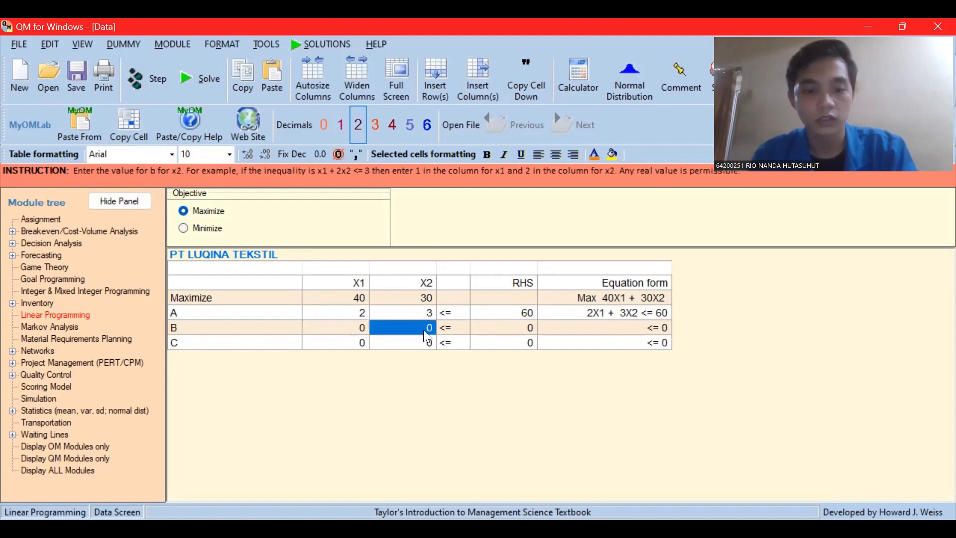
type("2")
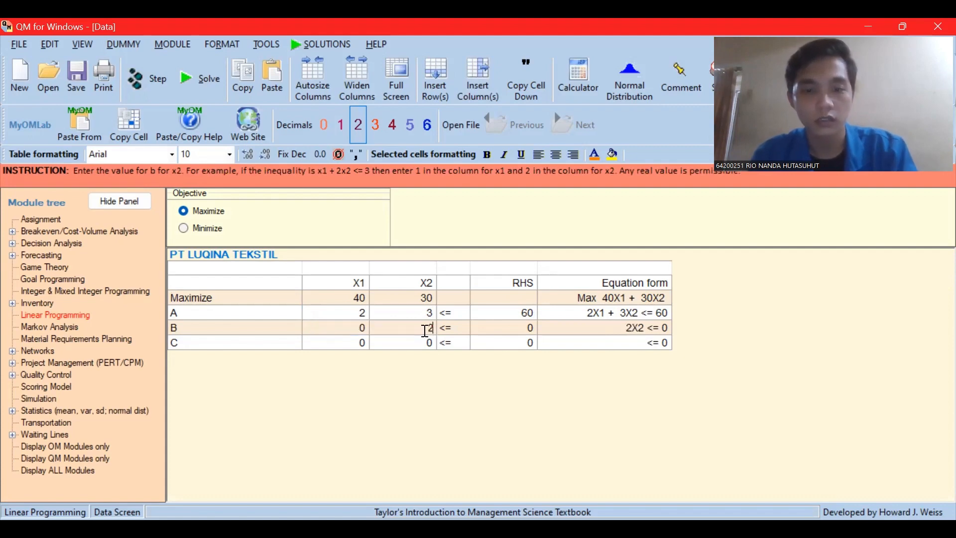
left_click(529, 326)
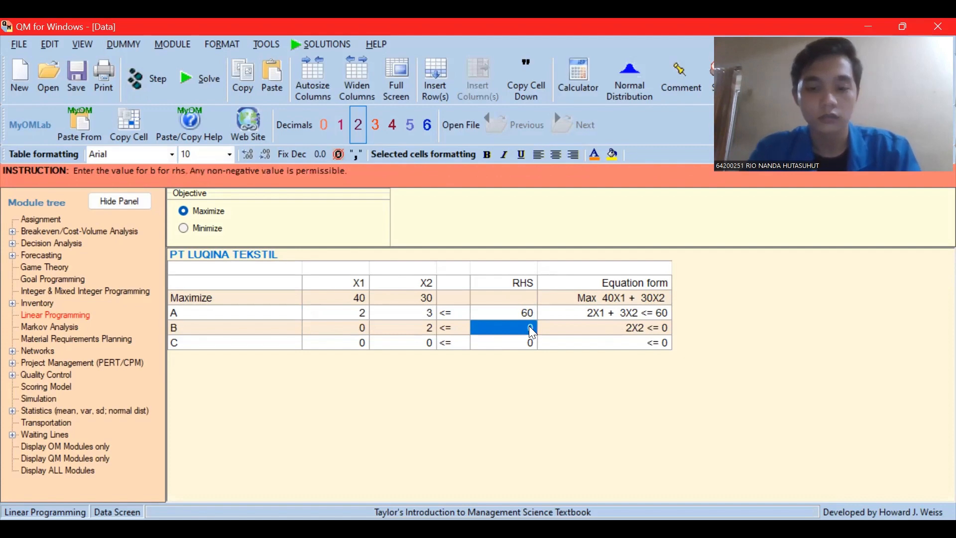
type("30")
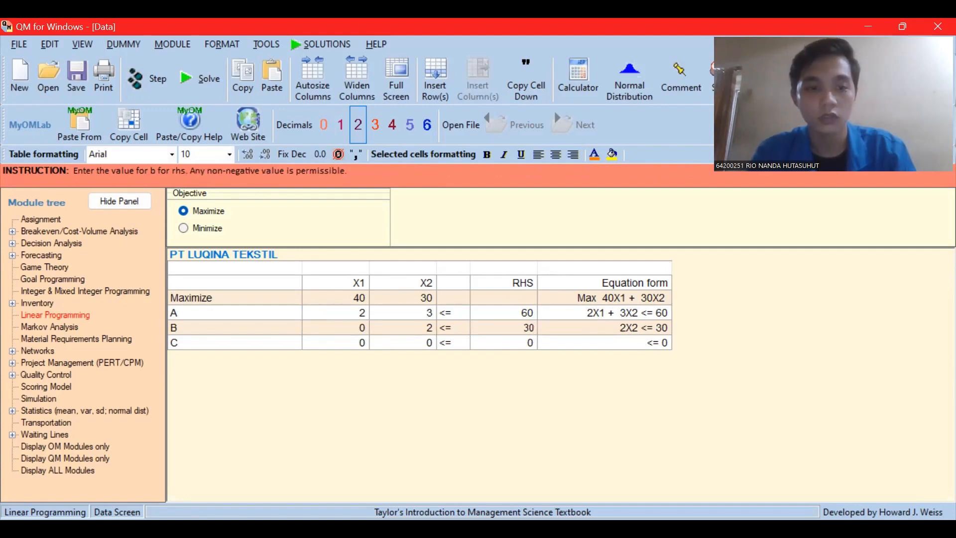
- Fill in constraint C with X1 coefficient 2, X2 coefficient 1 and right-hand side 40
left_click(361, 343)
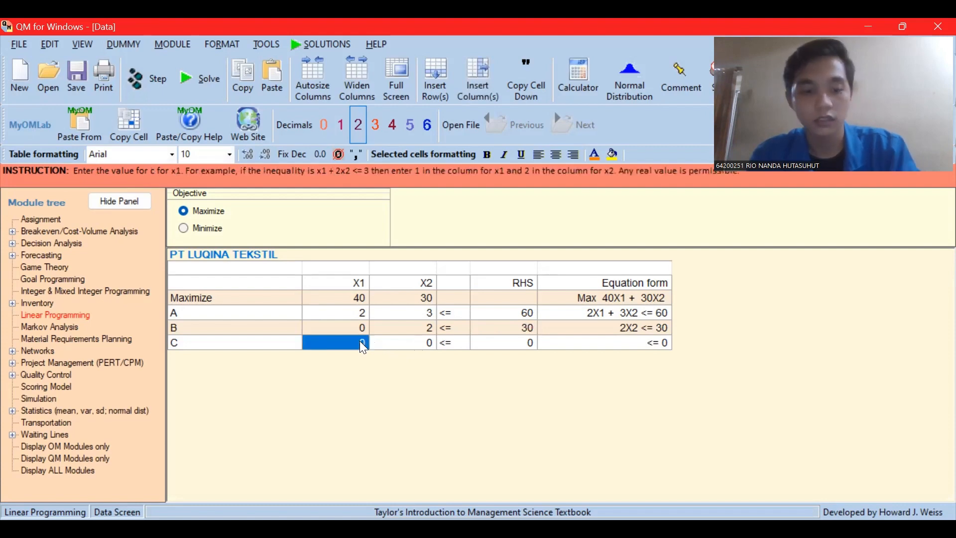
type("2")
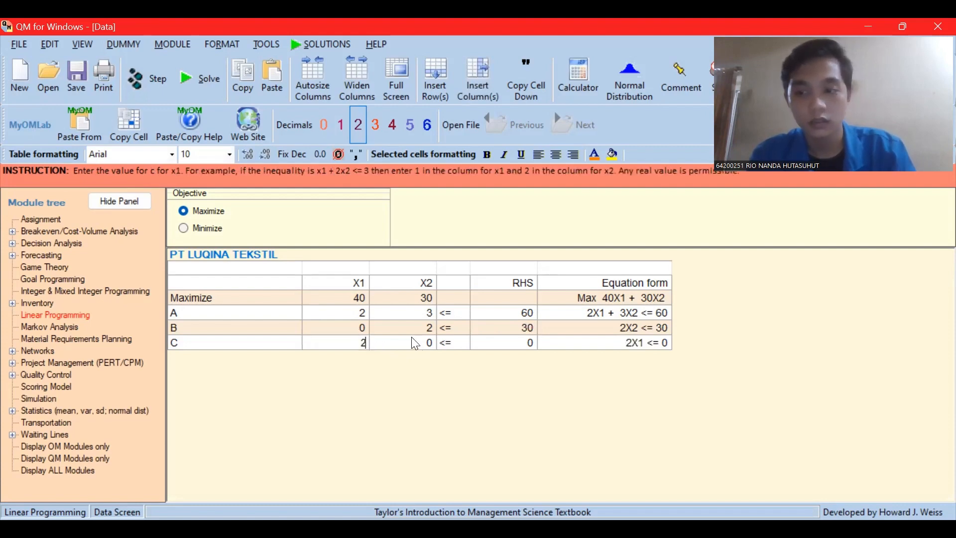
left_click(436, 344)
type("1")
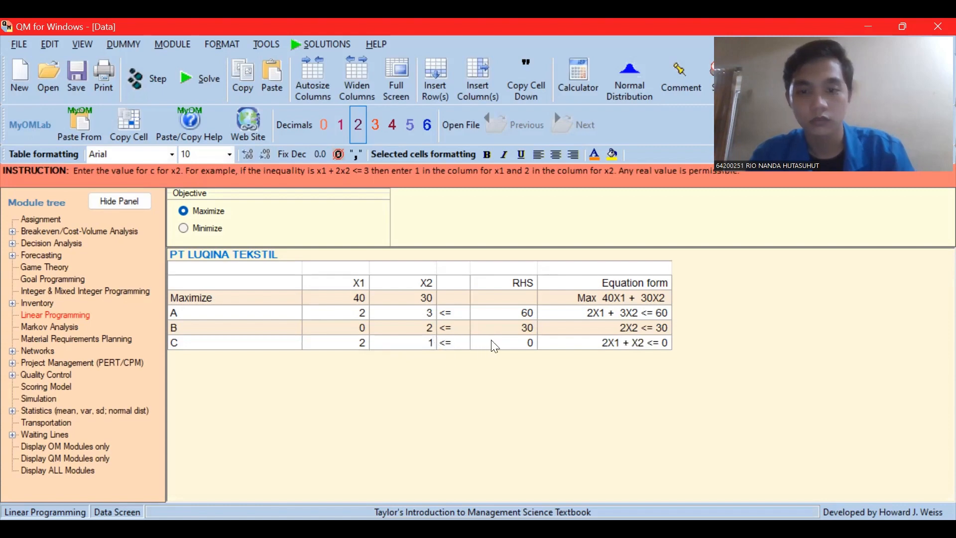
left_click(523, 341)
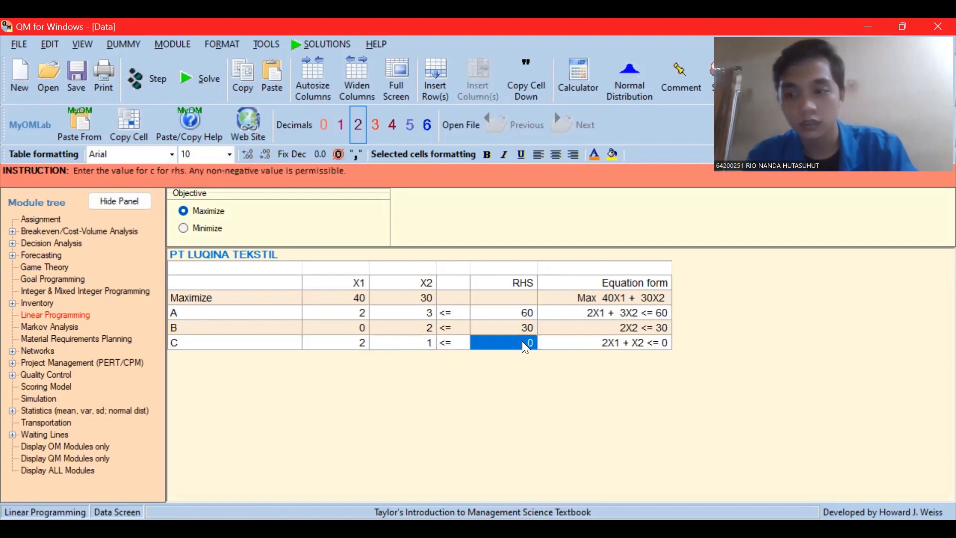
type("40")
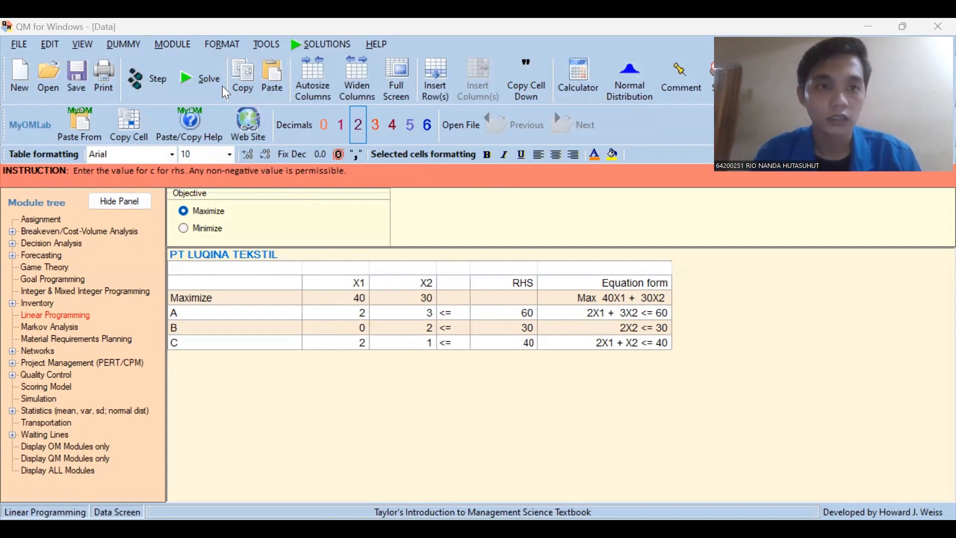
- Solve the linear programming problem and open the Graph of its solution
left_click(202, 81)
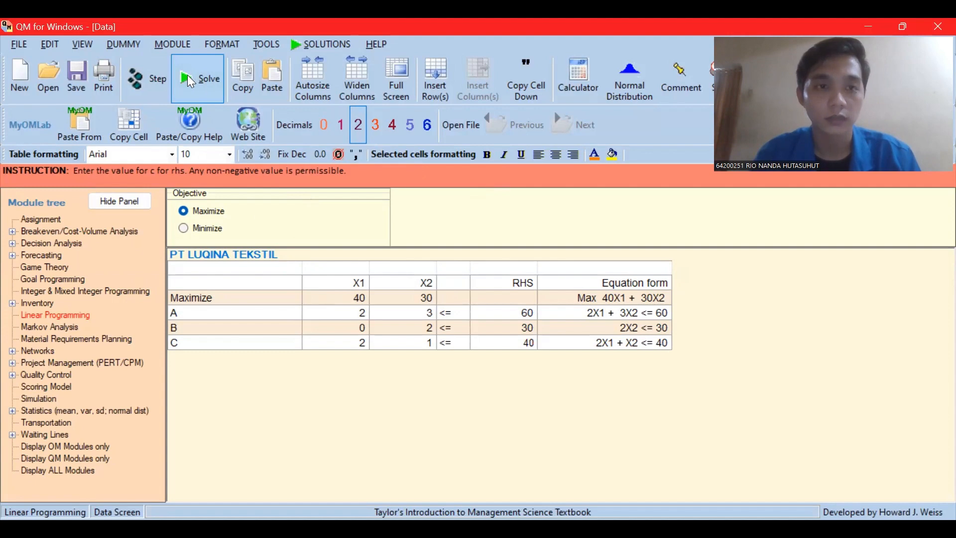
left_click(189, 75)
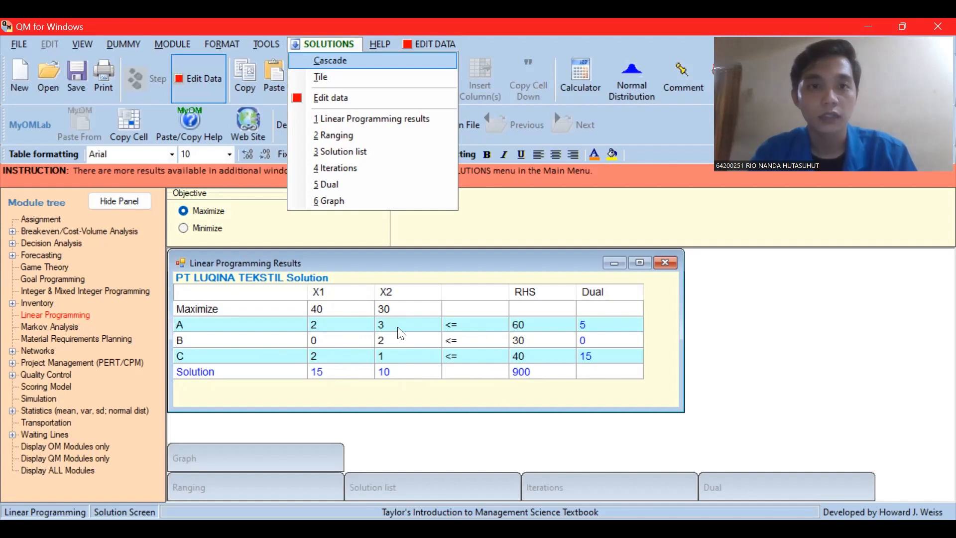
left_click(363, 39)
left_click(336, 47)
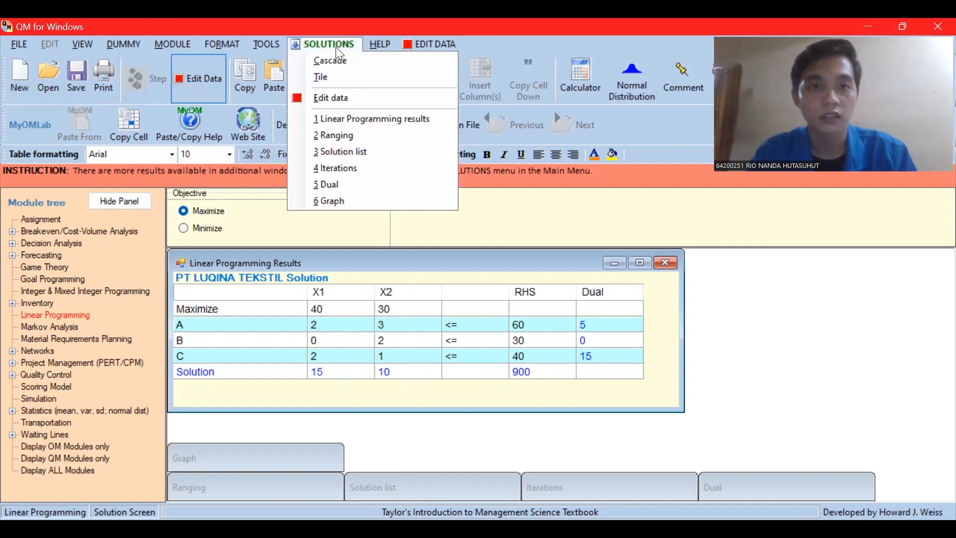
left_click(363, 201)
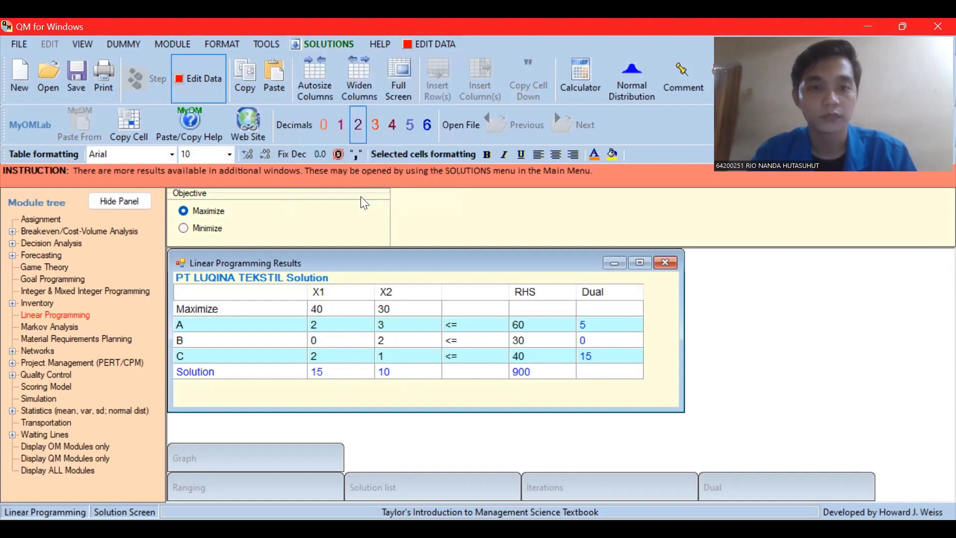